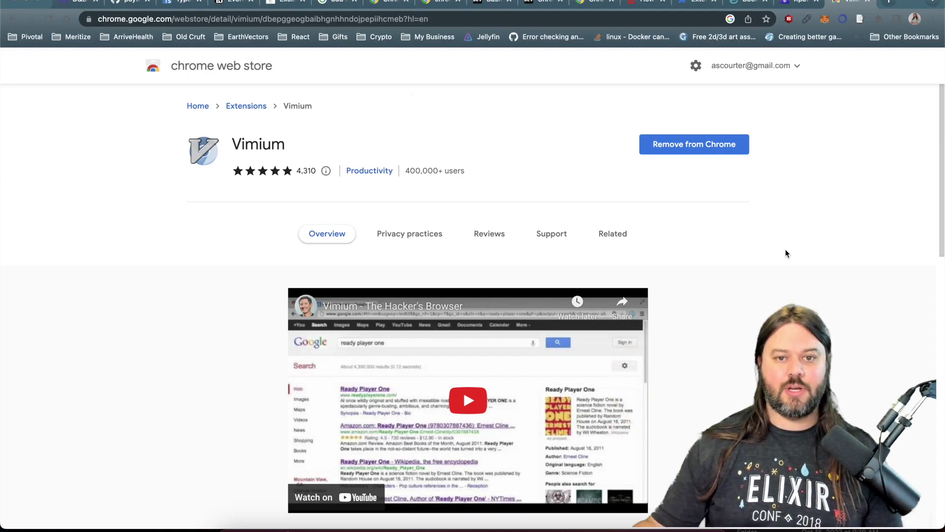
Scroll to Additional Information and highlight version 1.67.4 and the December 2, 2022 update date
scroll(728, 242, down, 2)
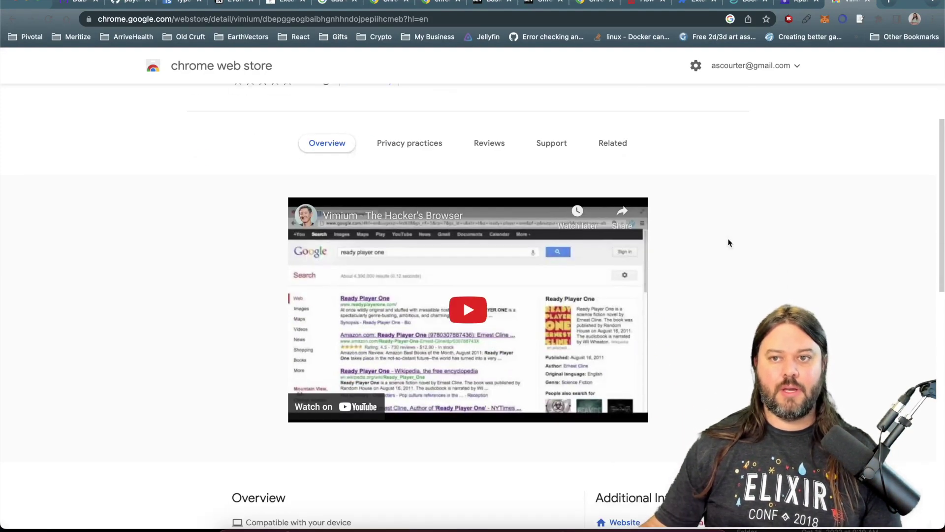
scroll(694, 215, up, 2)
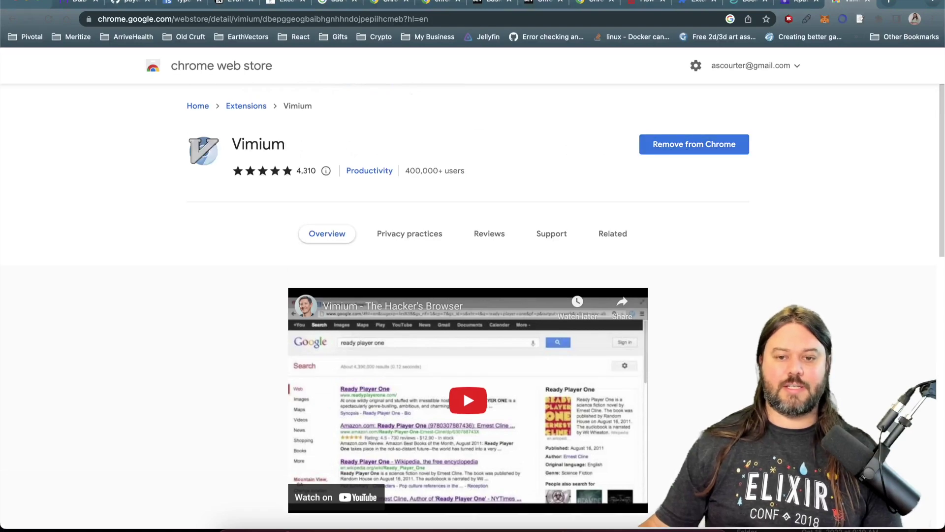
scroll(828, 365, down, 2)
scroll(640, 246, down, 8)
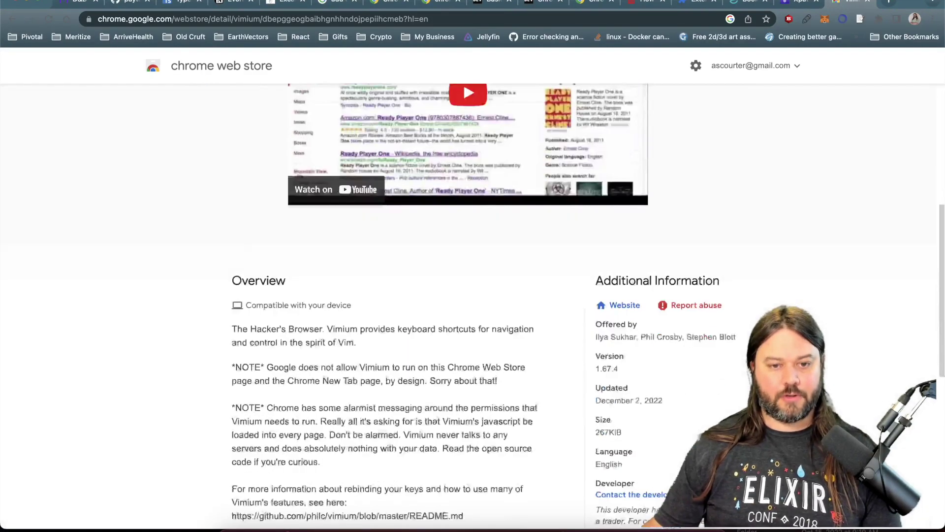
double_click(607, 240)
click(749, 268)
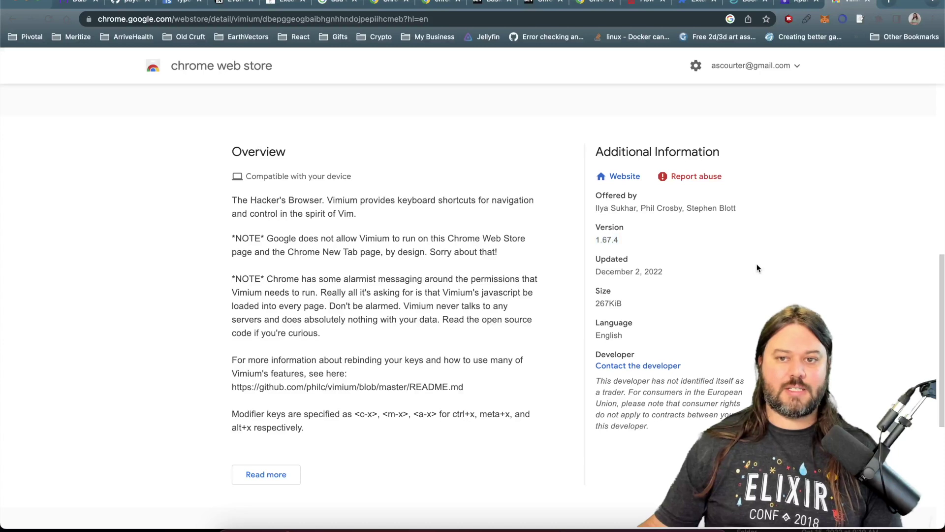
triple_click(600, 269)
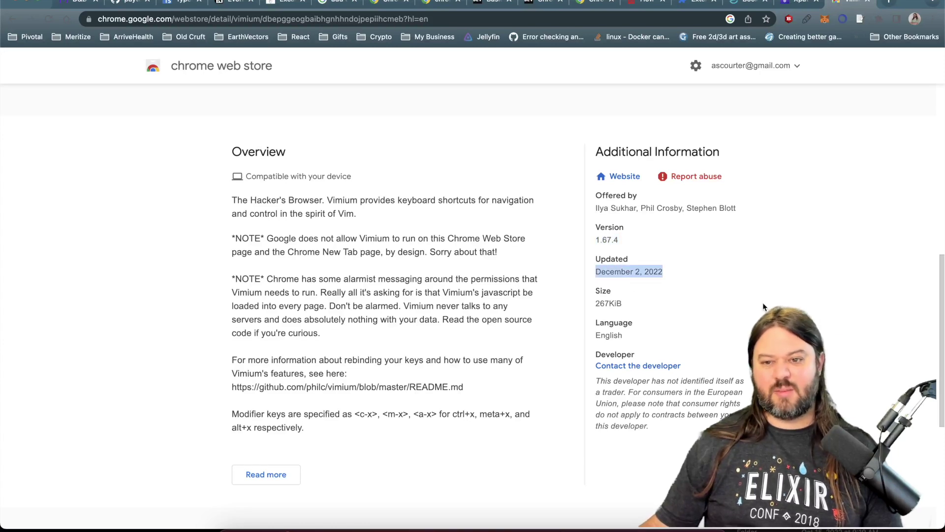
click(762, 303)
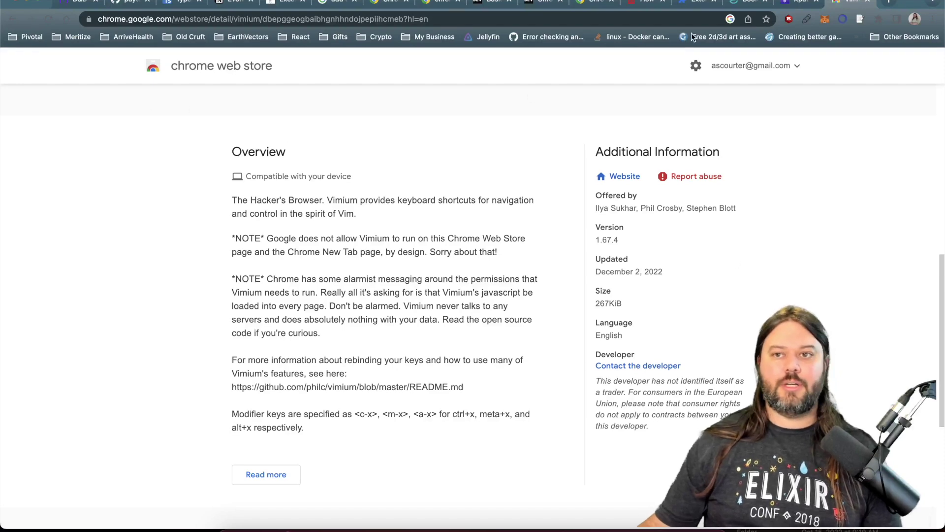
Open the vimium repository via the 'sc' link hint, then show Vimium Help with ?
key(super+l)
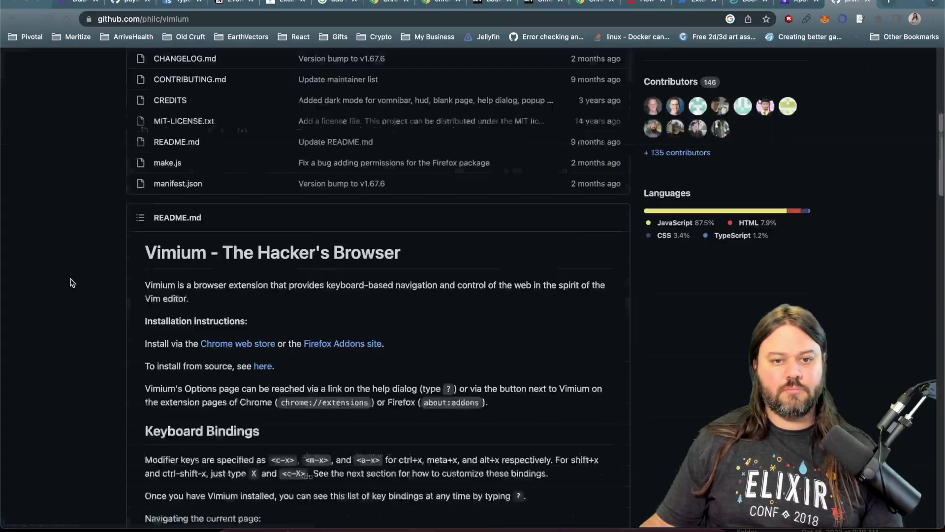
scroll(69, 281, down, 5)
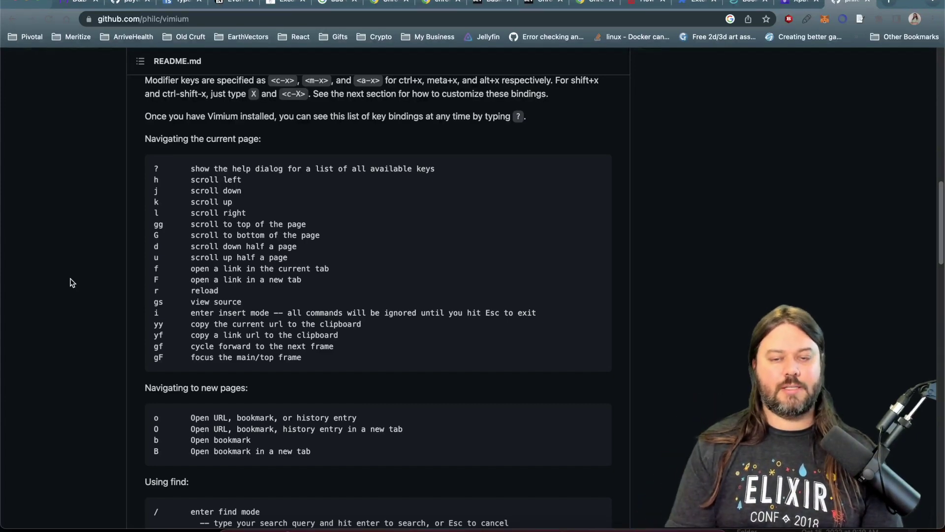
key(f)
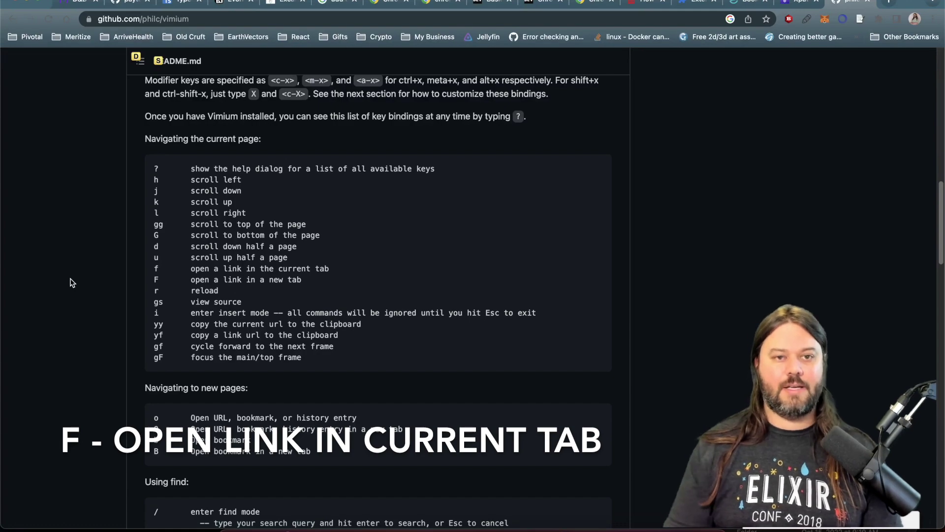
key(s)
key(f)
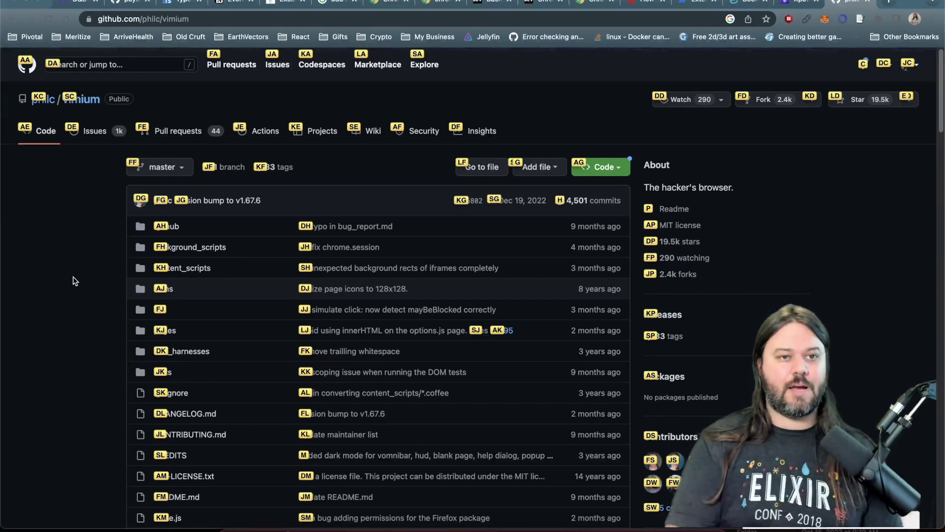
key(s)
key(c)
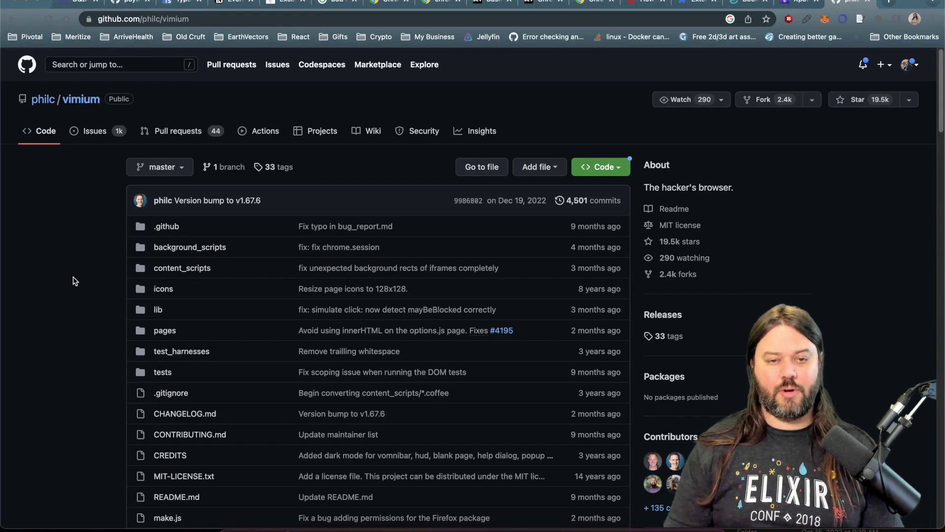
key(question)
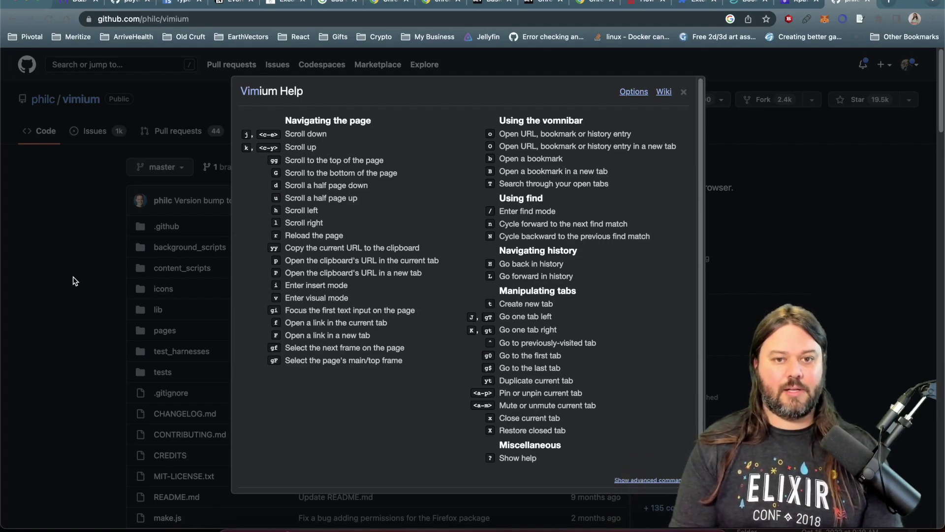
Close Vimium Help with Esc, then open and dismiss the empty Vimium omnibar with o
key(Escape)
key(o)
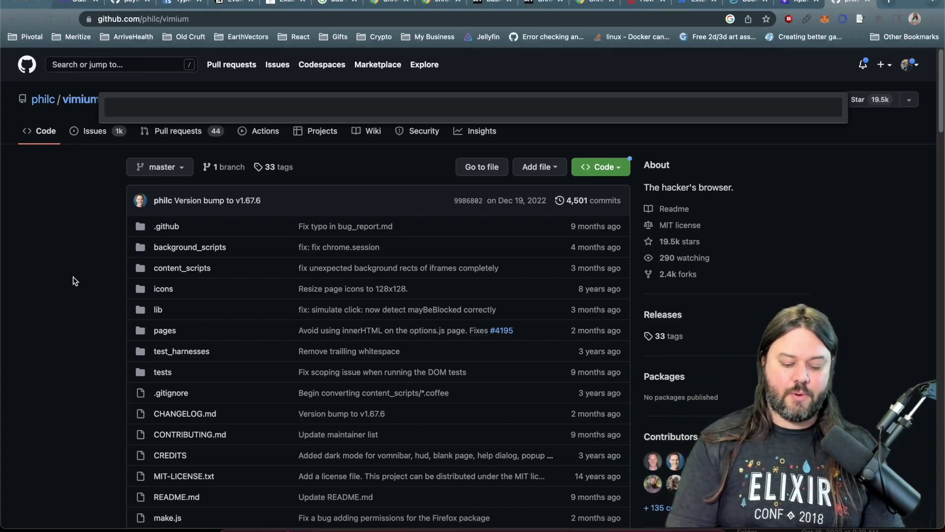
key(Escape)
Search history for a channel username plus 'youtube' and cycle suggestions with Ctrl+J/Ctrl+K
key(shift+o)
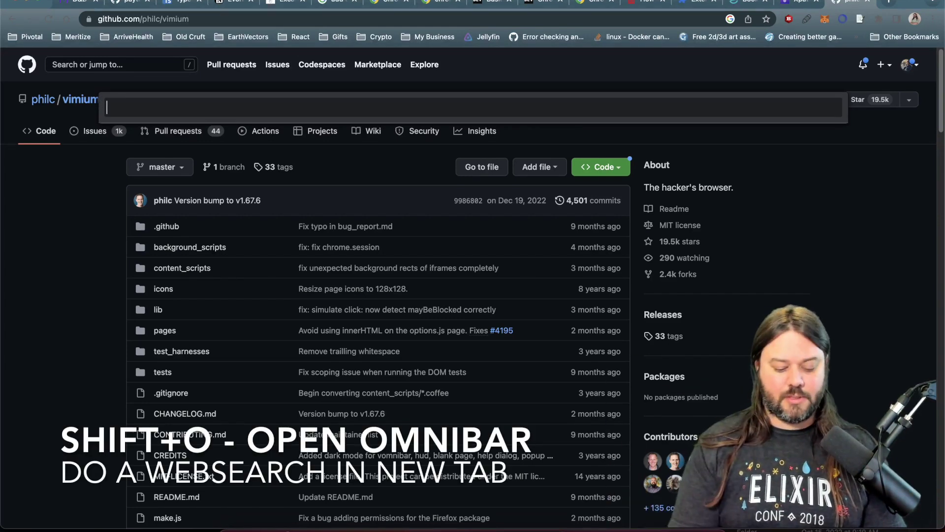
text(ascourter)
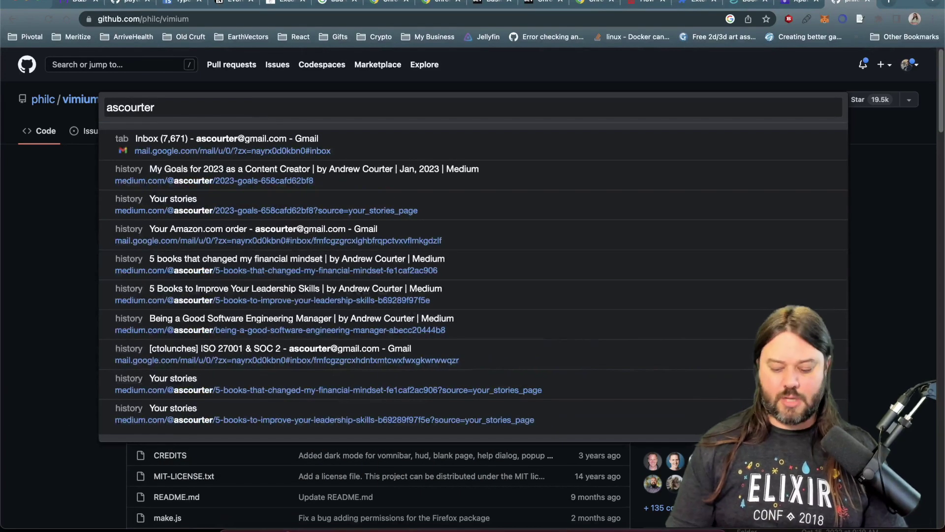
text(youtube)
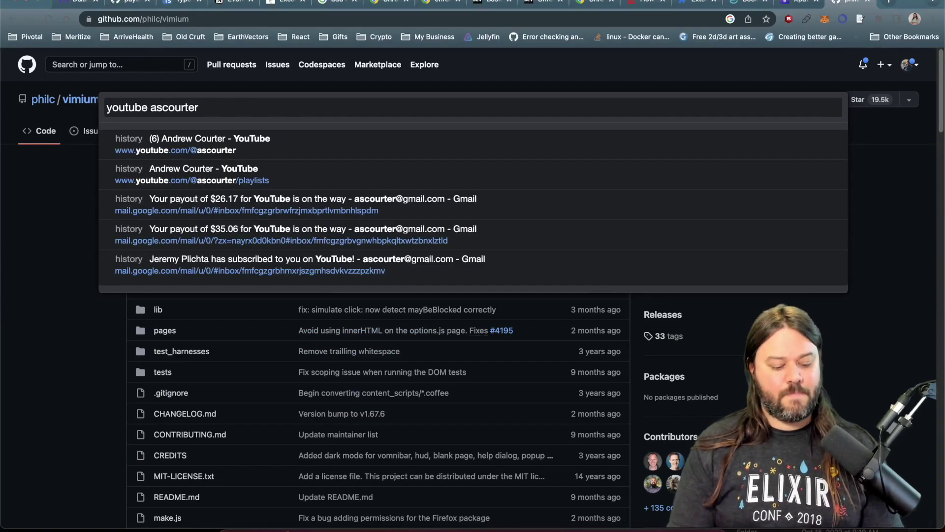
key(ctrl+j)
key(ctrl+j)
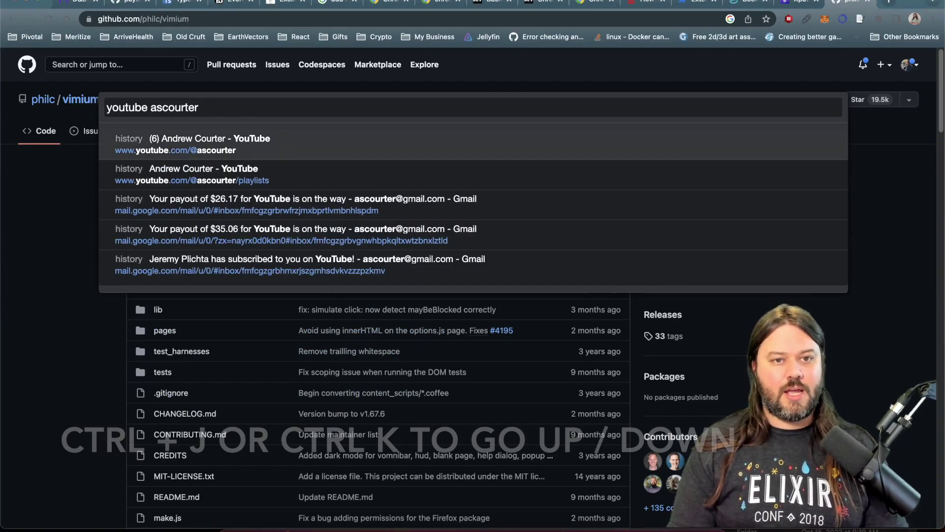
key(ctrl+j)
key(ctrl+k)
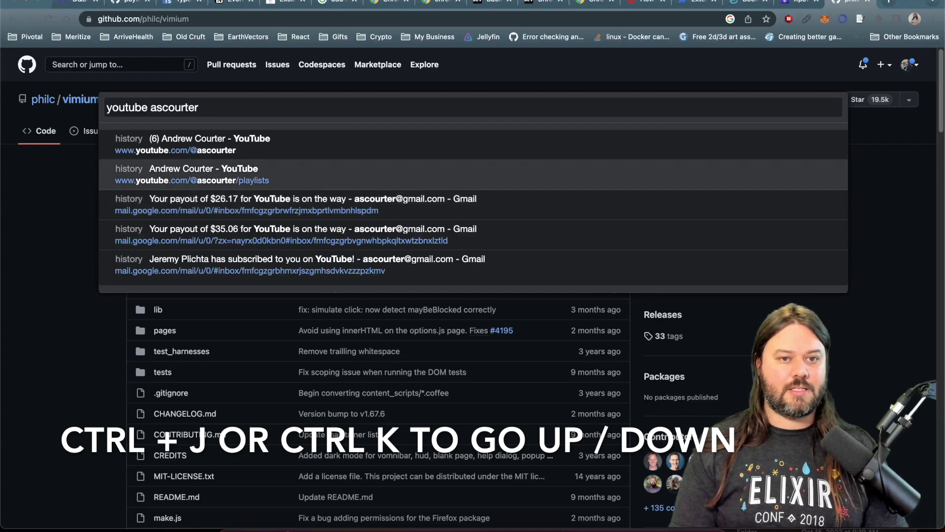
key(ctrl+k)
key(ctrl+k)
key(ctrl+k)
key(ctrl+k)
key(ctrl+k)
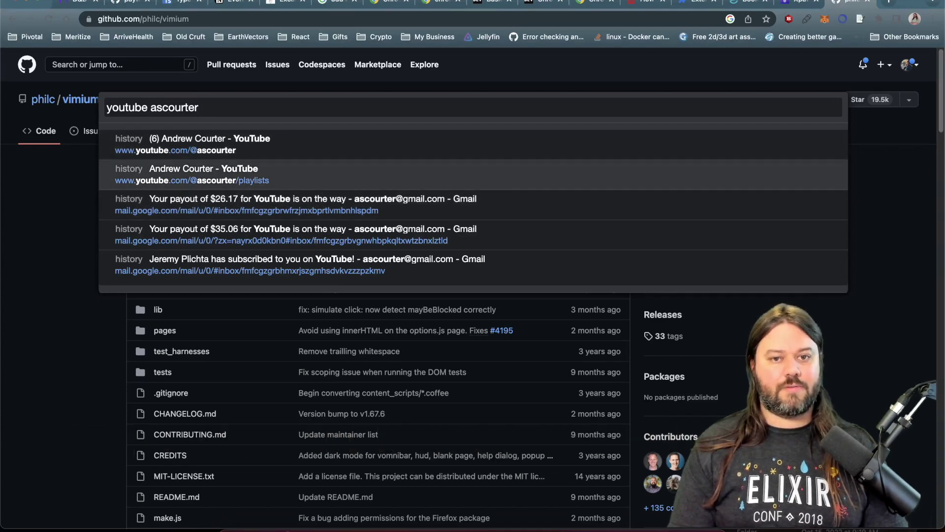
Close the search bar and open the 'ah' hinted link in a background tab with Shift+F
key(Escape)
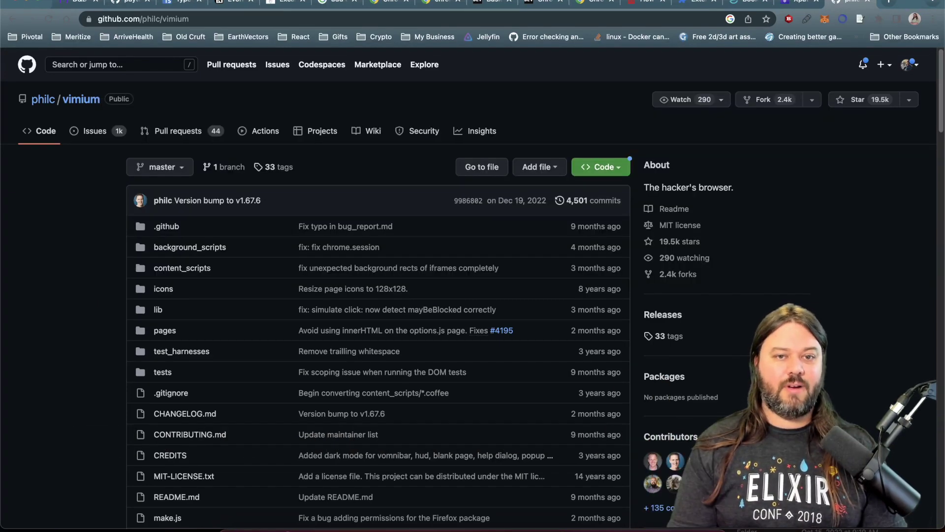
key(shift+f)
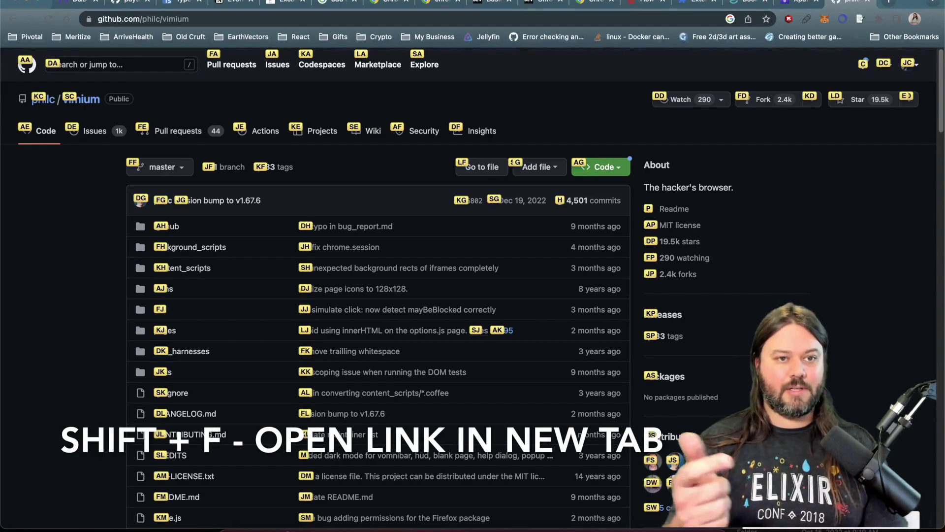
key(a)
key(h)
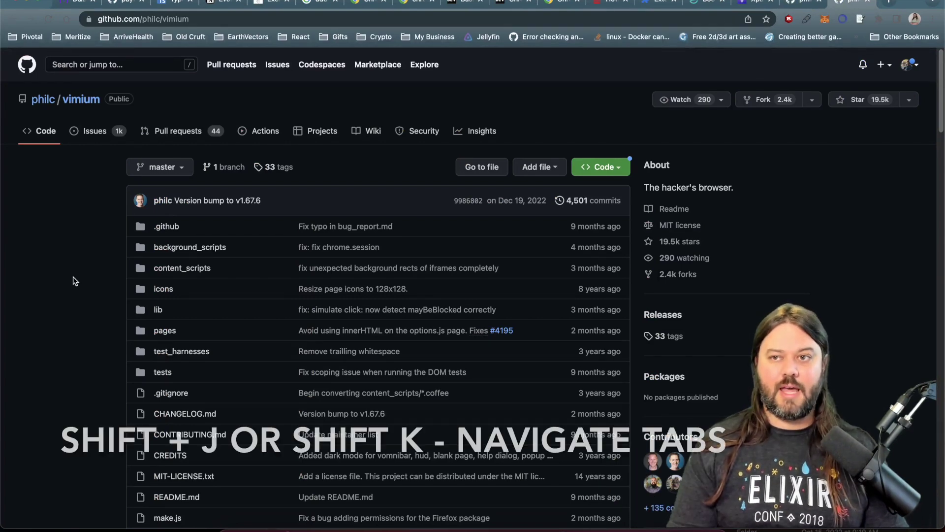
Move between tabs with Shift+J/Shift+K and gT/gt, ending on the vimium repo tab
key(shift+j)
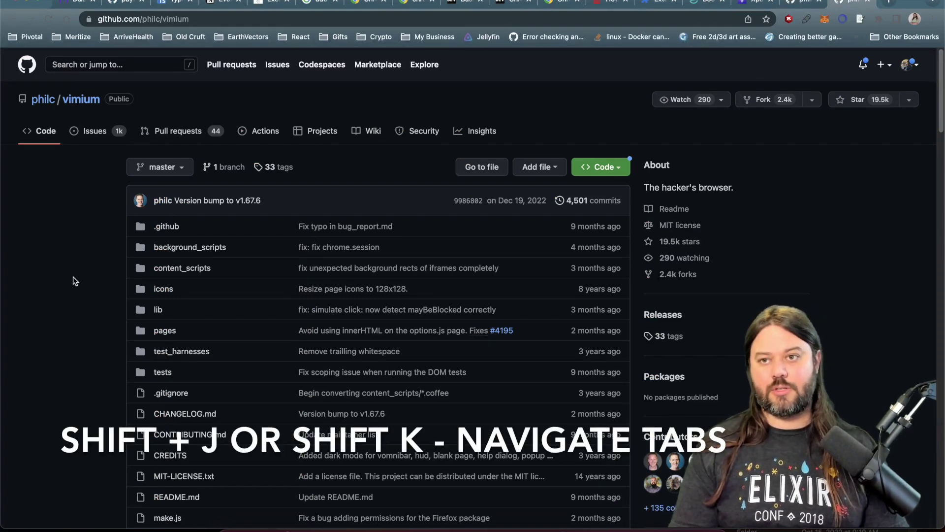
key(shift+j)
key(shift+k)
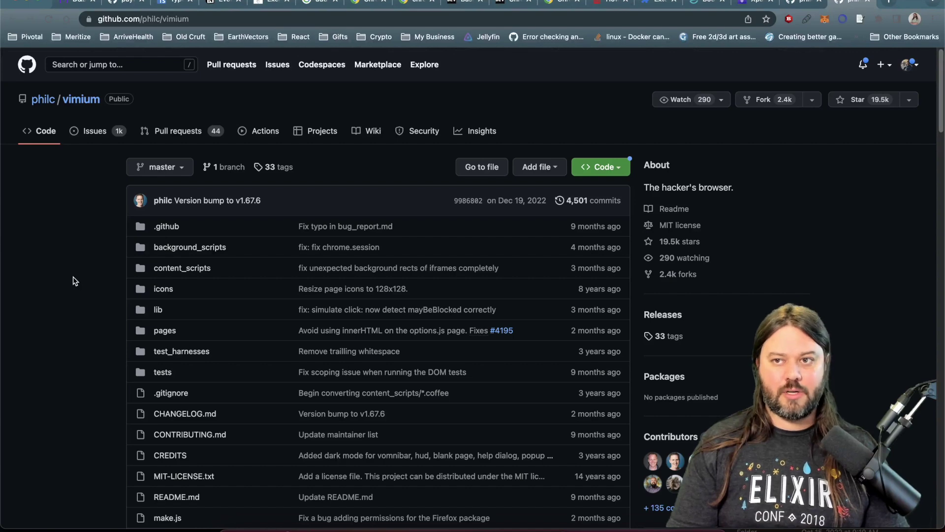
key(shift+j)
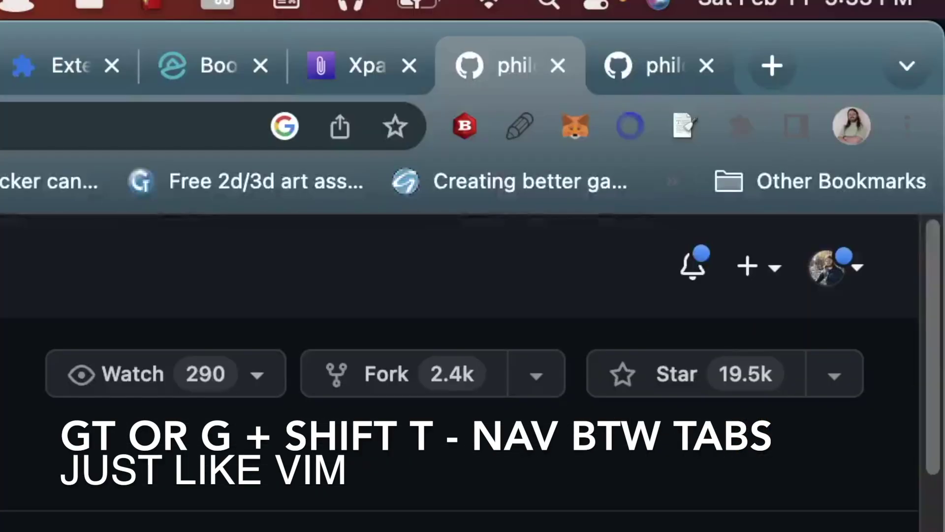
key(g)
key(shift+t)
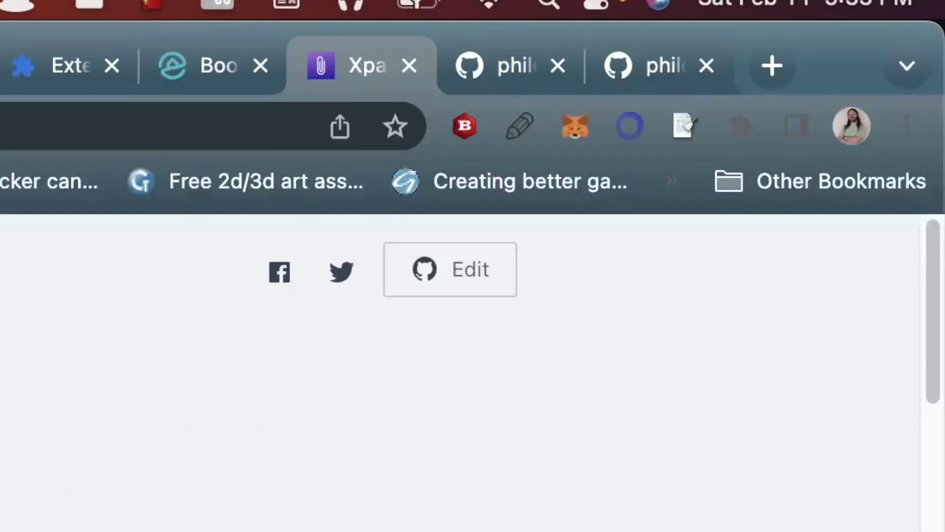
key(g)
key(t)
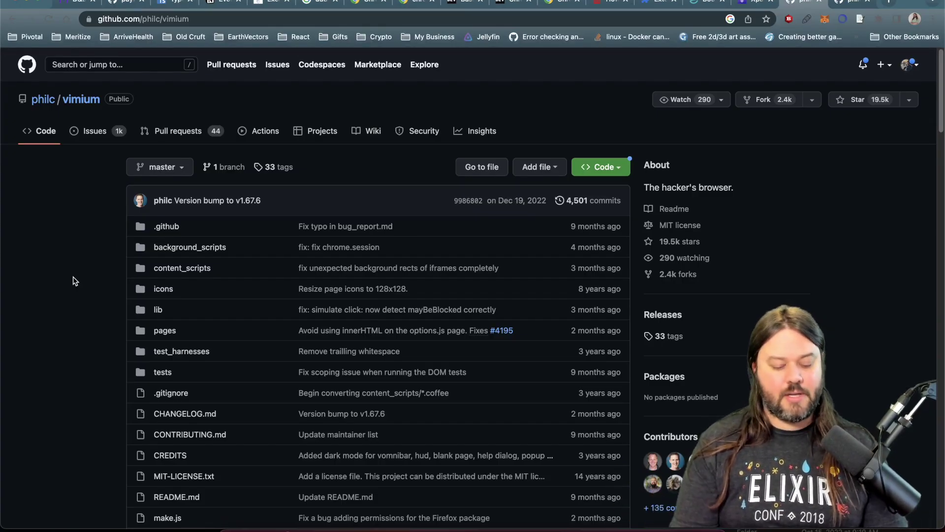
Close the tab with x, reopen it with X, jump to the bottom with G, then back to the top
key(x)
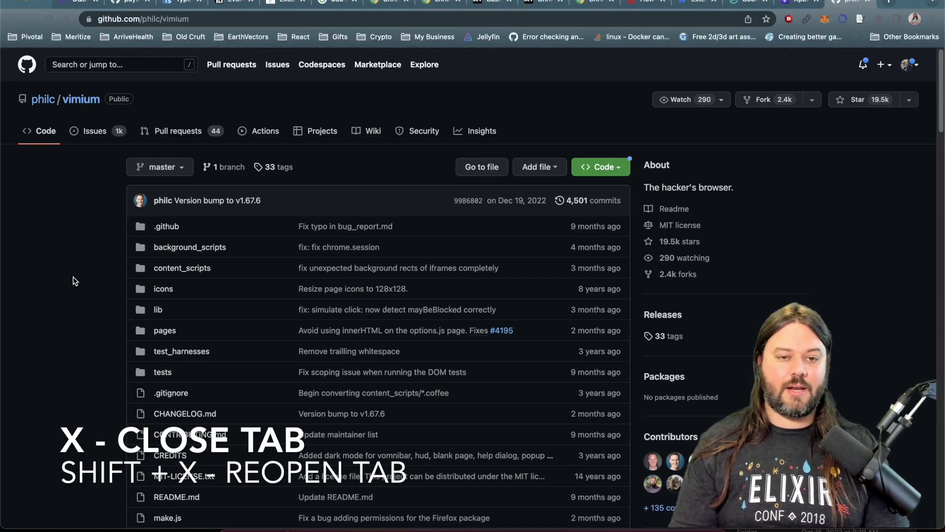
key(shift+x)
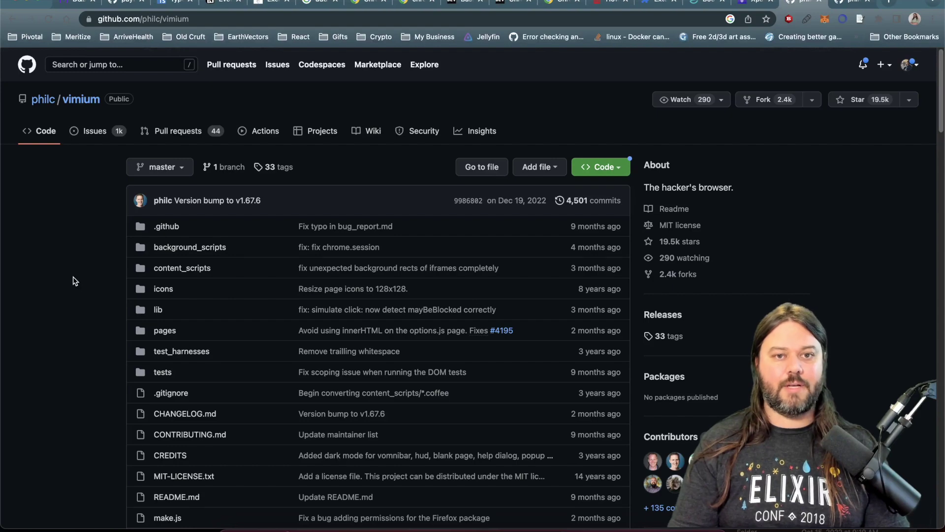
key(shift+g)
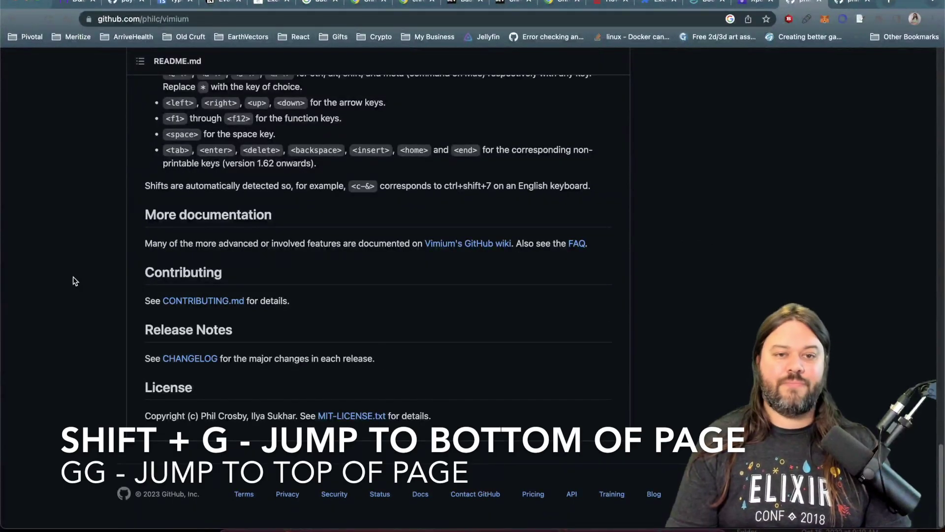
key(g)
key(g)
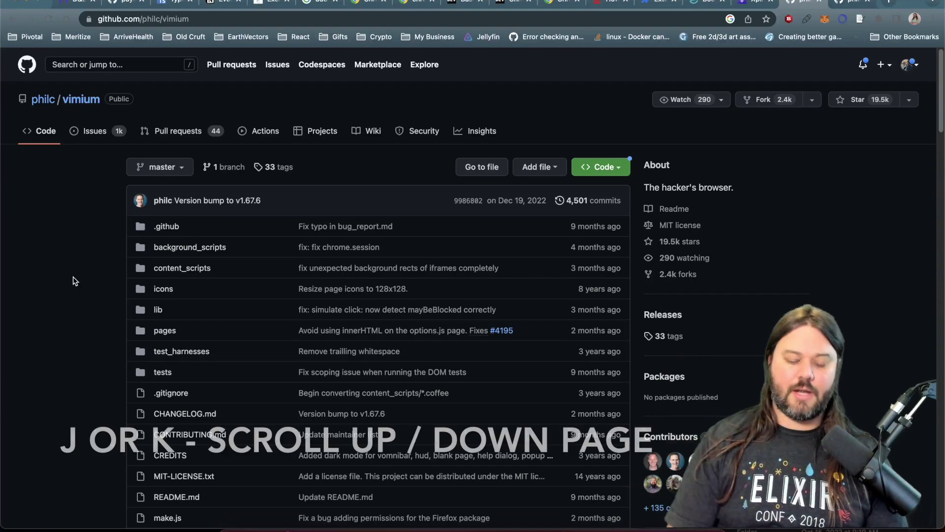
Scroll by lines (j/k) and half pages (d/u) to where the file list meets the README
key(j)
key(j)
key(j)
key(j)
key(j)
key(j)
key(j)
key(j)
key(j)
key(j)
key(j)
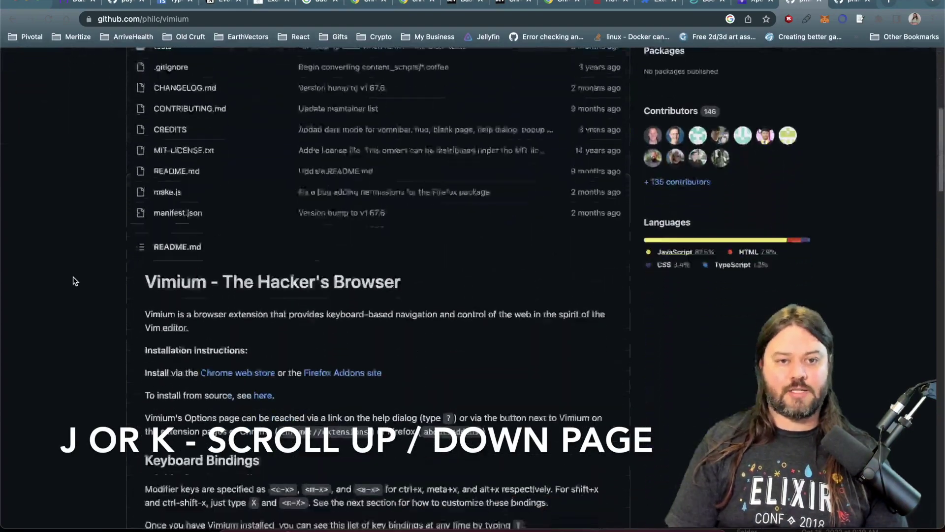
key(j)
key(j)
key(j)
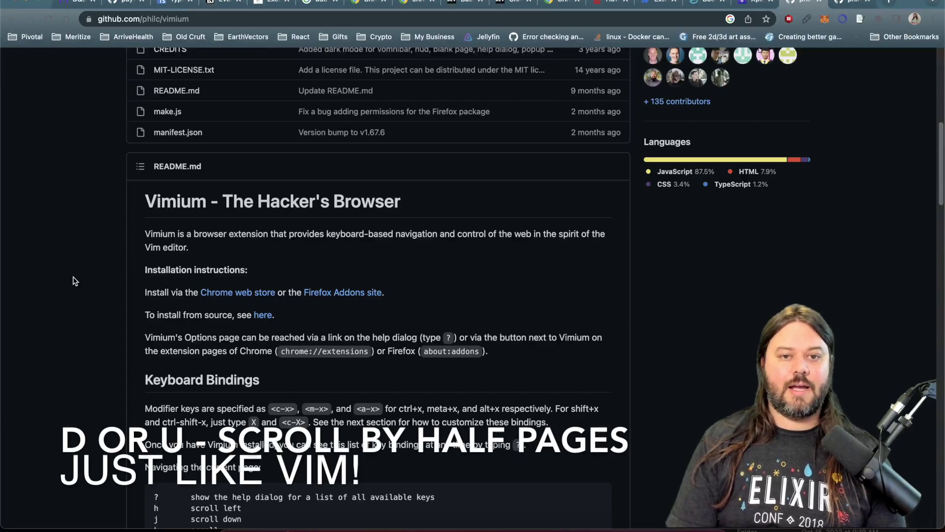
key(d)
key(d)
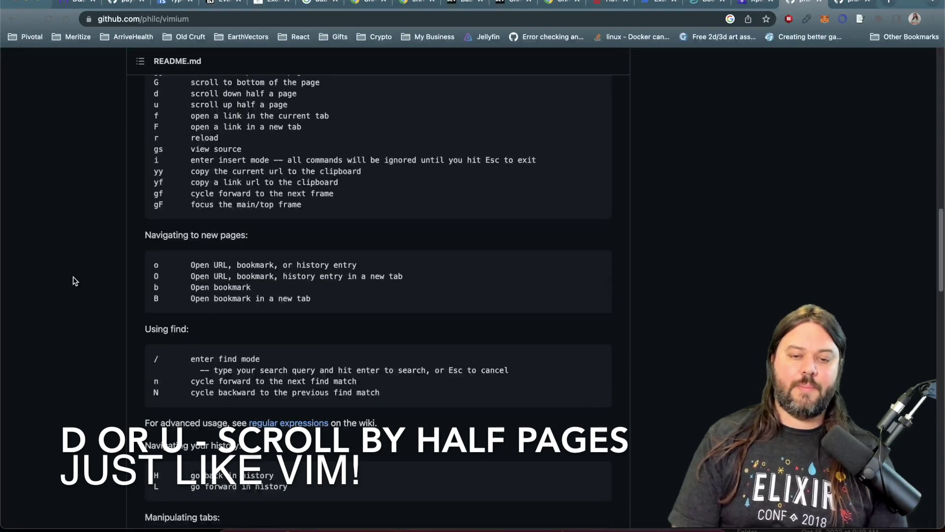
key(u)
key(u)
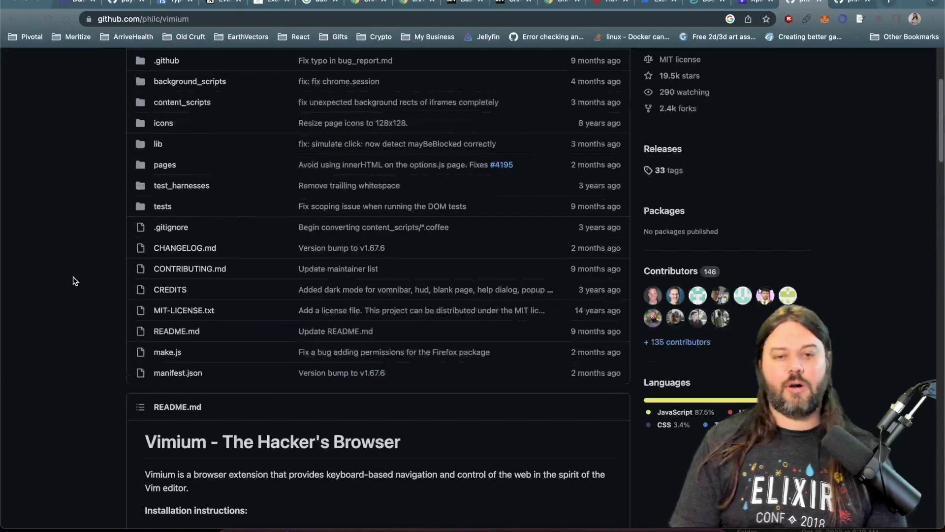
key(k)
key(k)
key(k)
key(k)
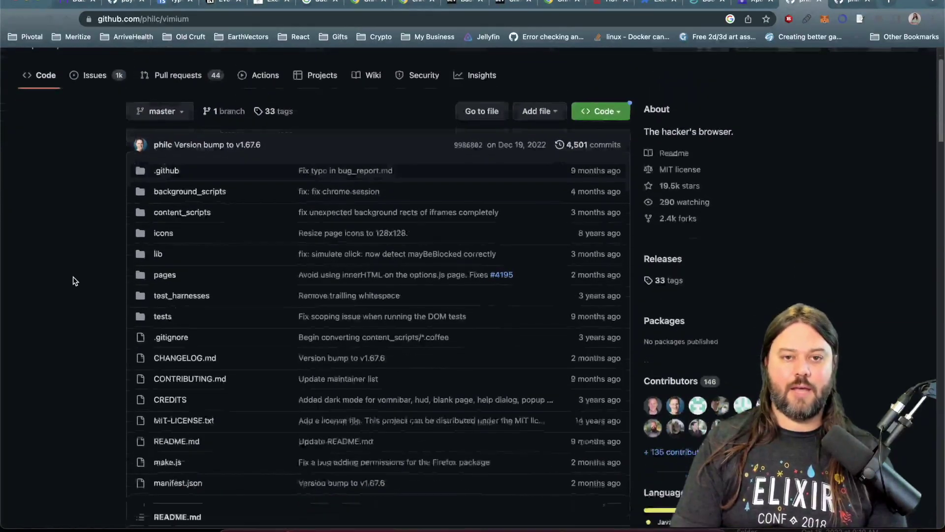
key(j)
key(j)
key(j)
key(j)
key(j)
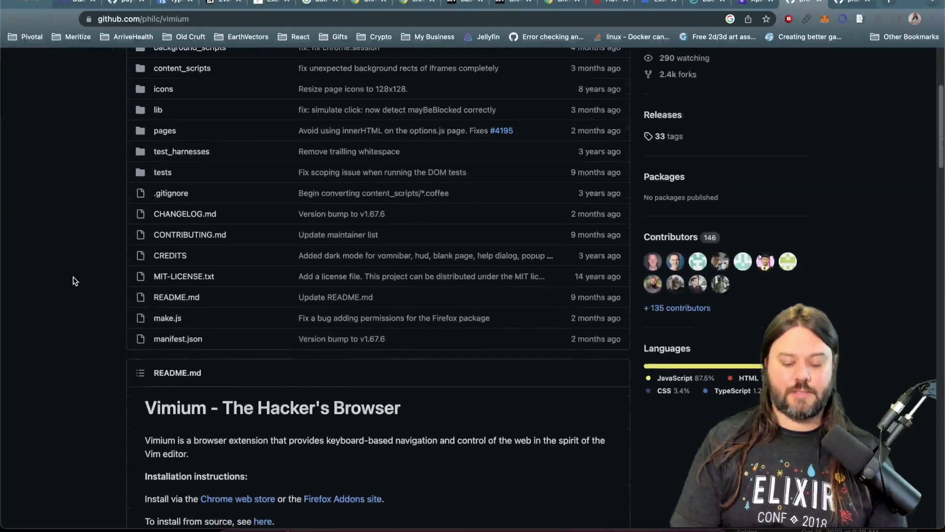
key(d)
key(u)
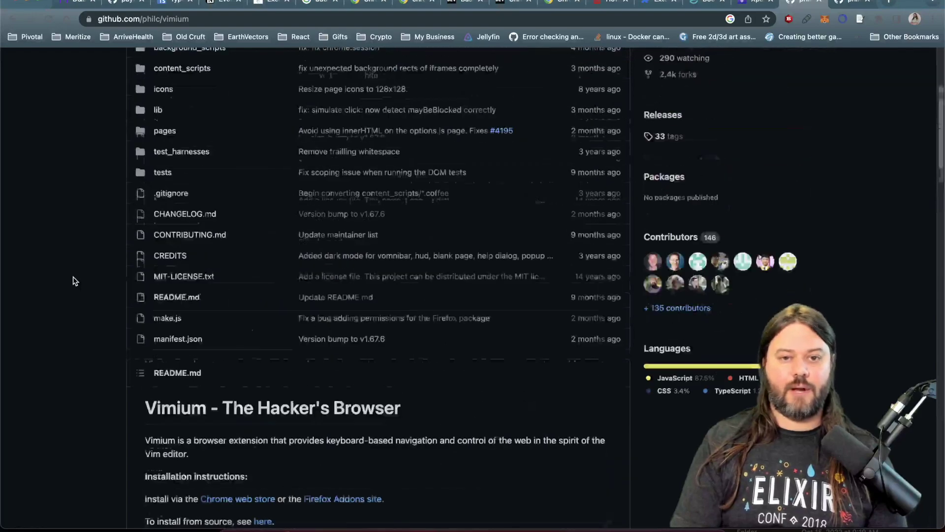
key(d)
key(u)
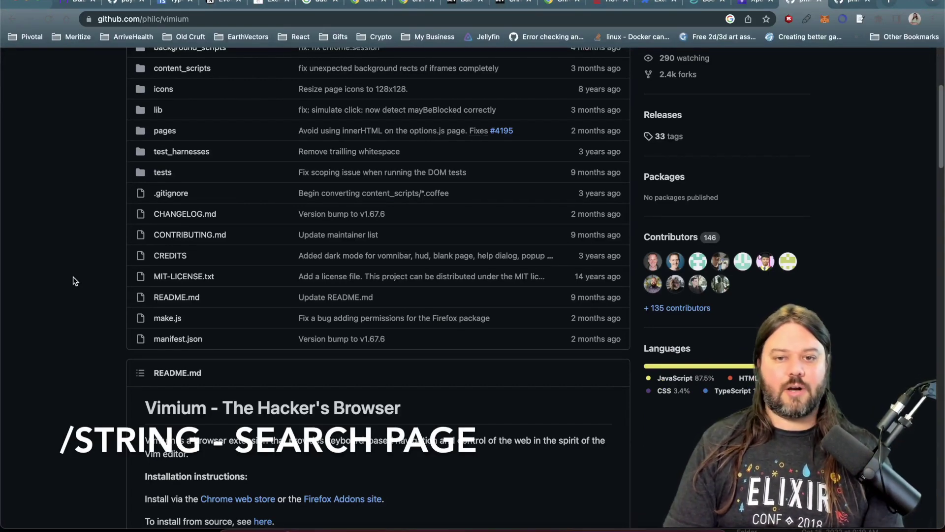
Find 'dark mode' with /, then cycle matches with n and N to the 'fix: fix chrome.session' commit
key(slash)
text(dark mode)
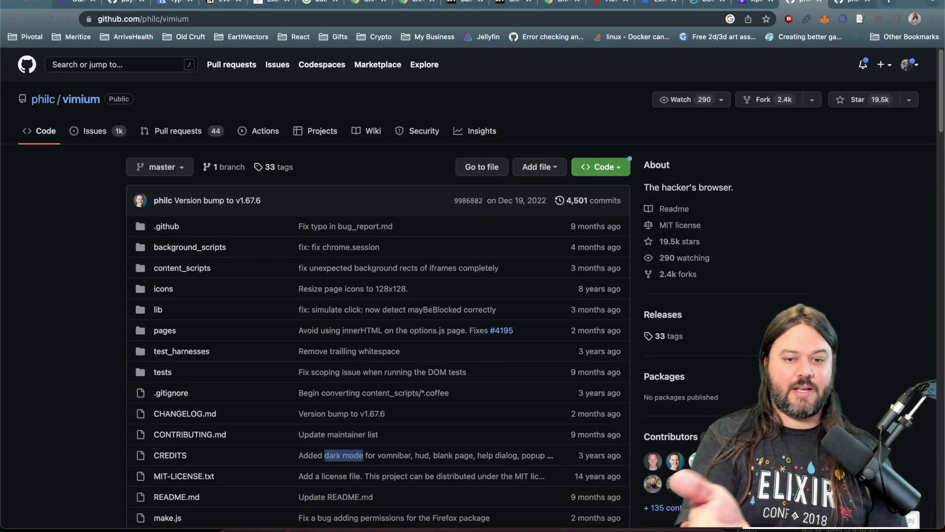
key(Return)
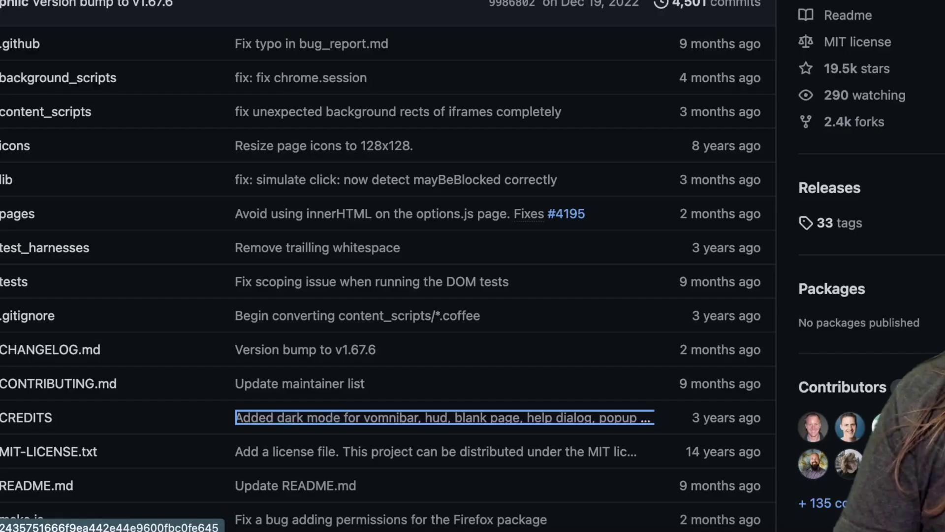
key(n)
key(n)
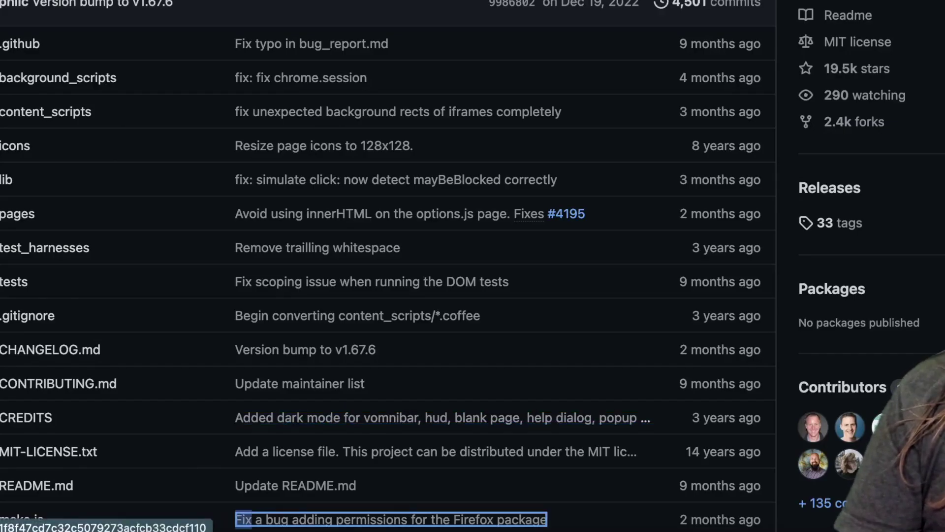
key(shift+n)
key(shift+n)
key(shift+n)
key(shift+n)
key(shift+n)
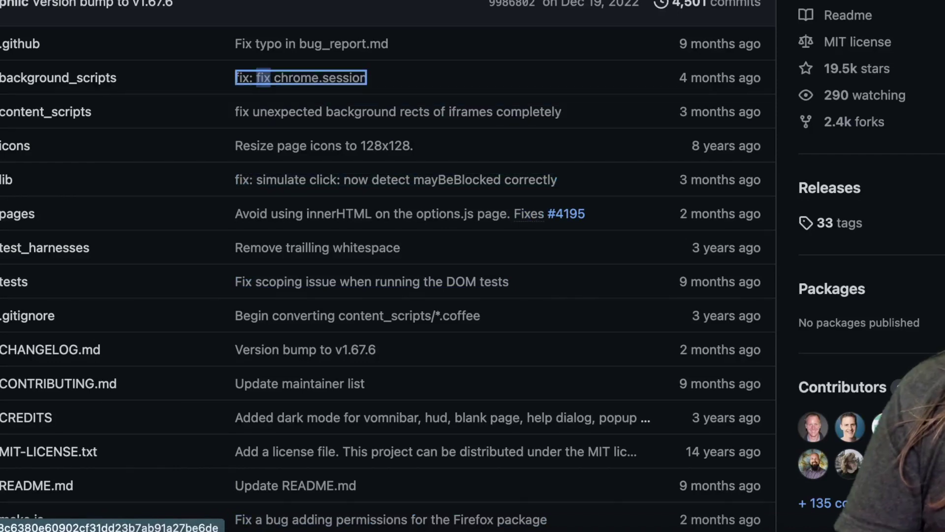
key(shift+n)
key(shift+n)
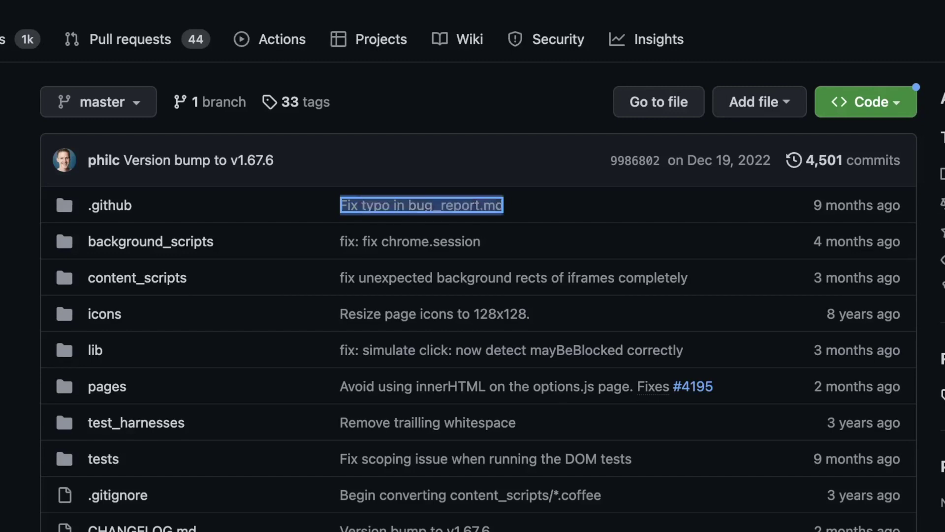
Copy the selected commit message with y and answer Vimium's clipboard permission prompt
key(j)
key(j)
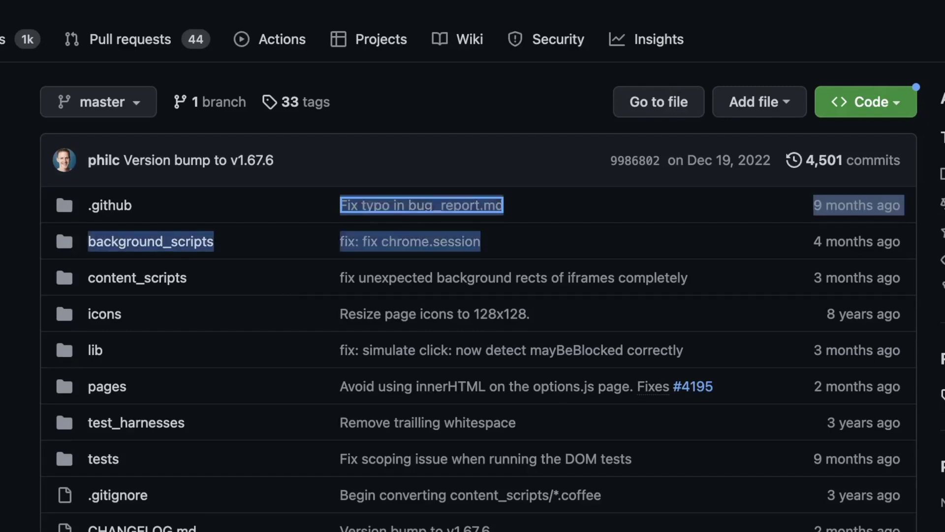
key(Escape)
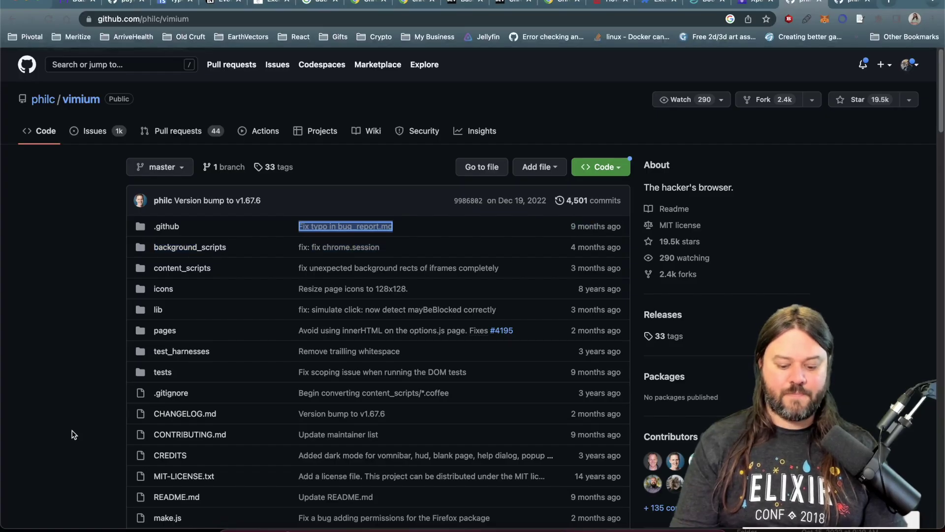
key(y)
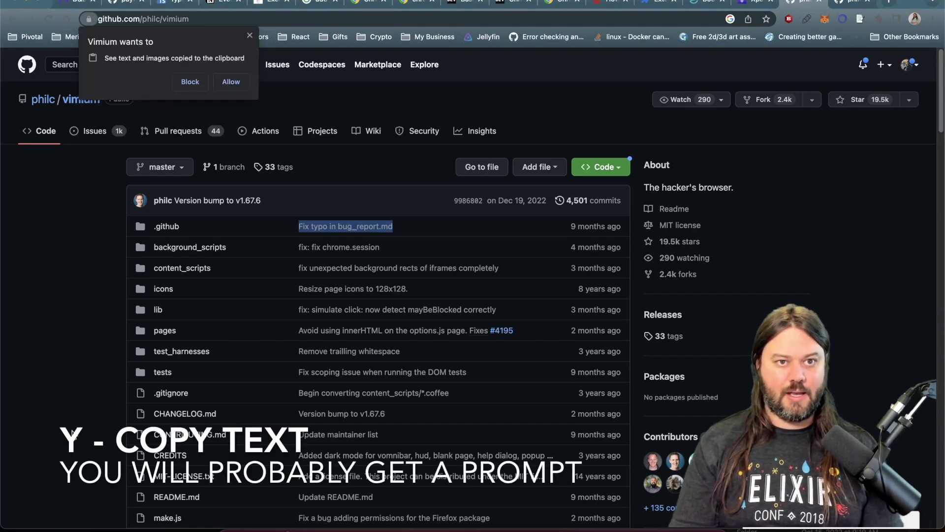
click(231, 84)
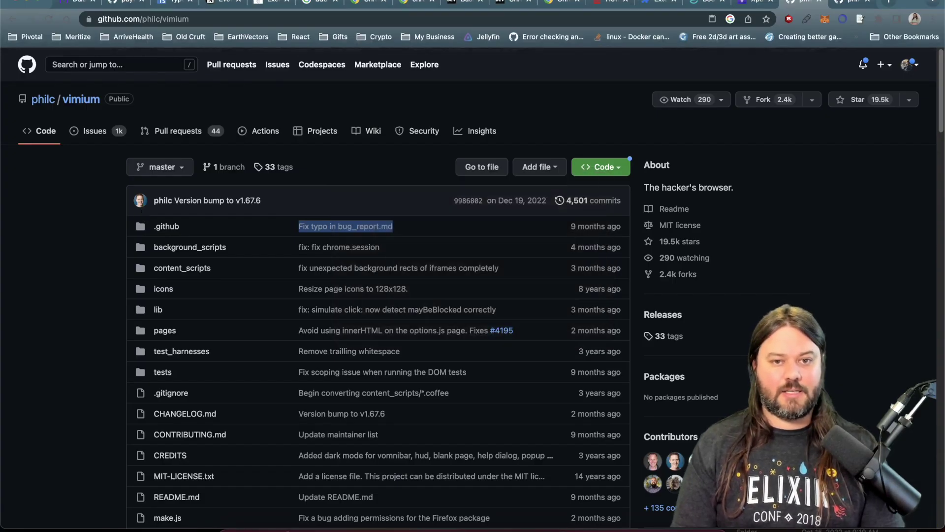
scroll(162, 277, down, 10)
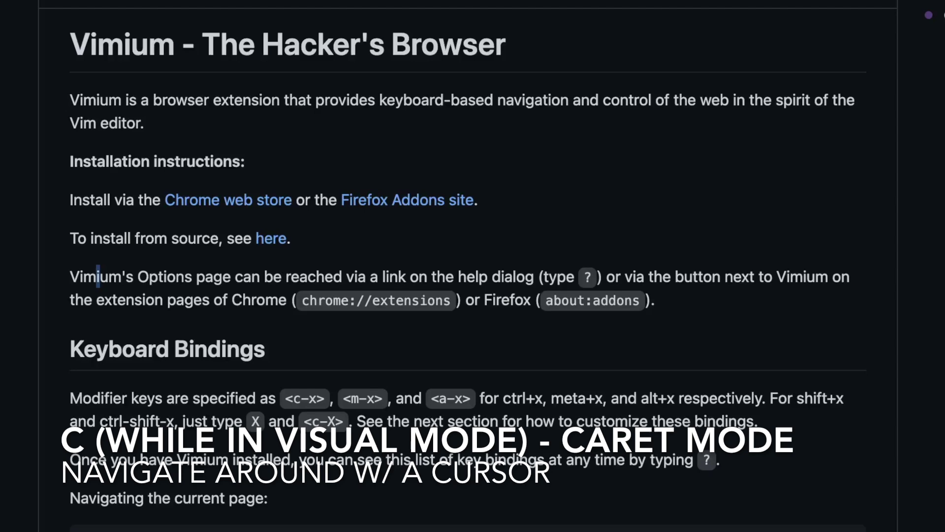
In caret and visual mode, select the word Vimium's, then the whole Options paragraph line with V
key(l)
key(l)
key(l)
key(l)
key(l)
key(l)
key(l)
key(l)
key(l)
key(l)
key(l)
key(l)
key(l)
key(l)
key(v)
key(w)
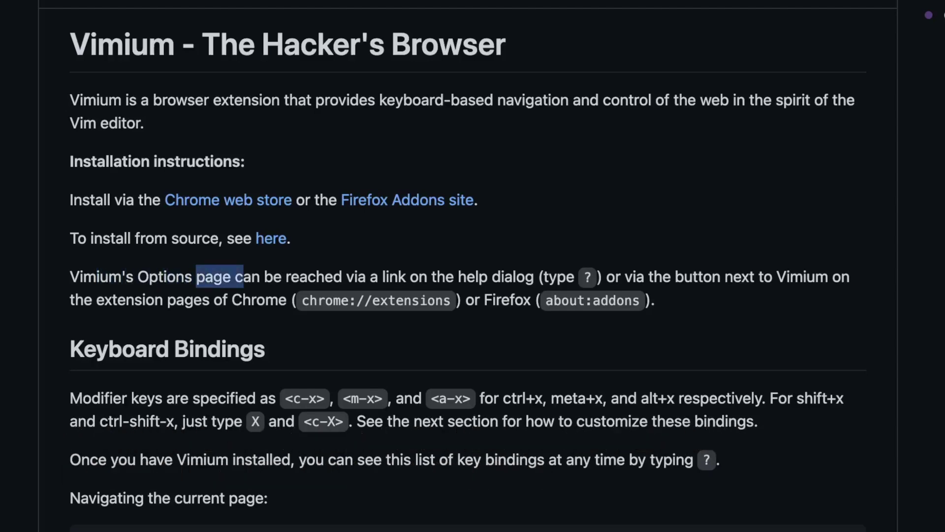
key(c)
key(0)
key(v)
key(e)
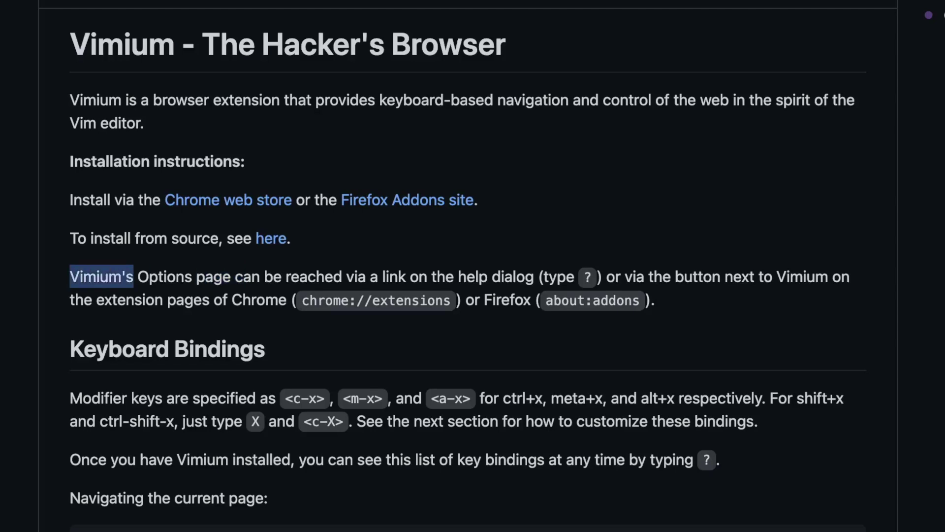
key(Escape)
key(v)
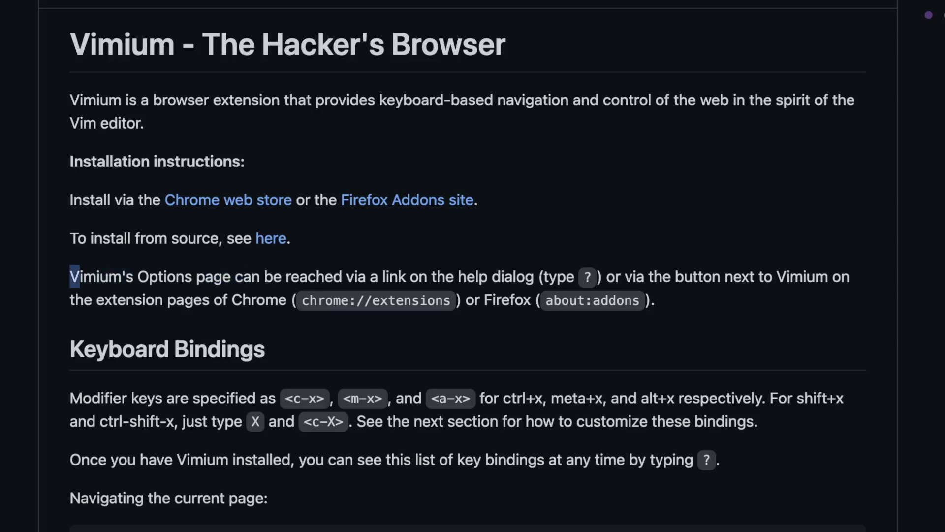
key(shift+v)
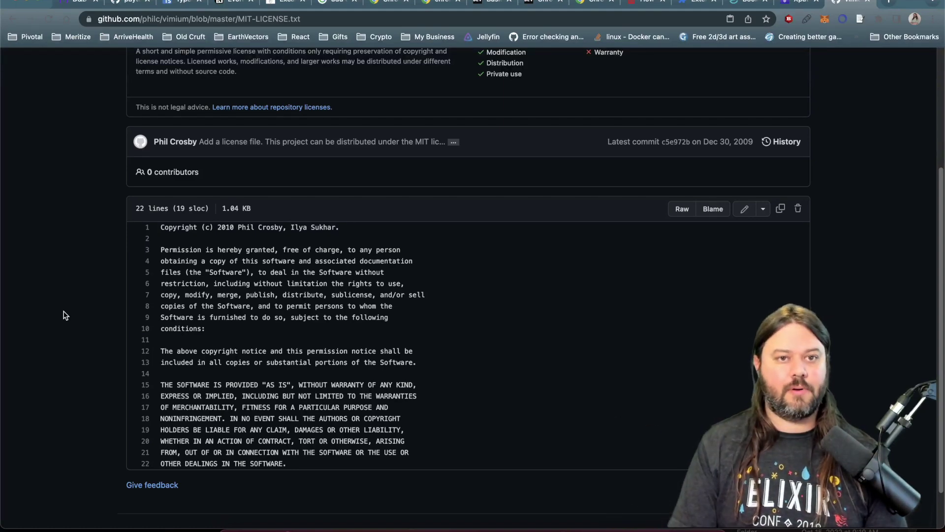
Go back to the vimium repo, visit GitHub's root with gU, return, then go up to the owner's profile with gu
key(shift+h)
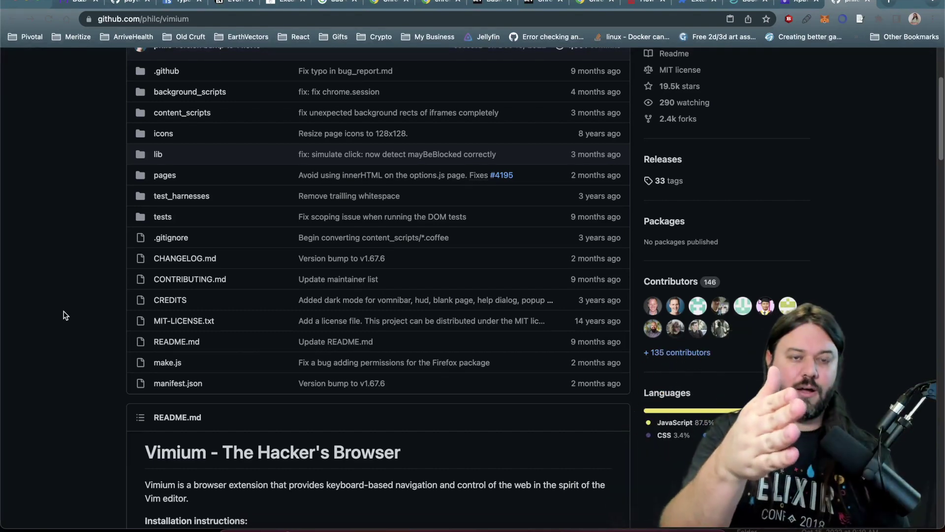
key(g)
key(shift+u)
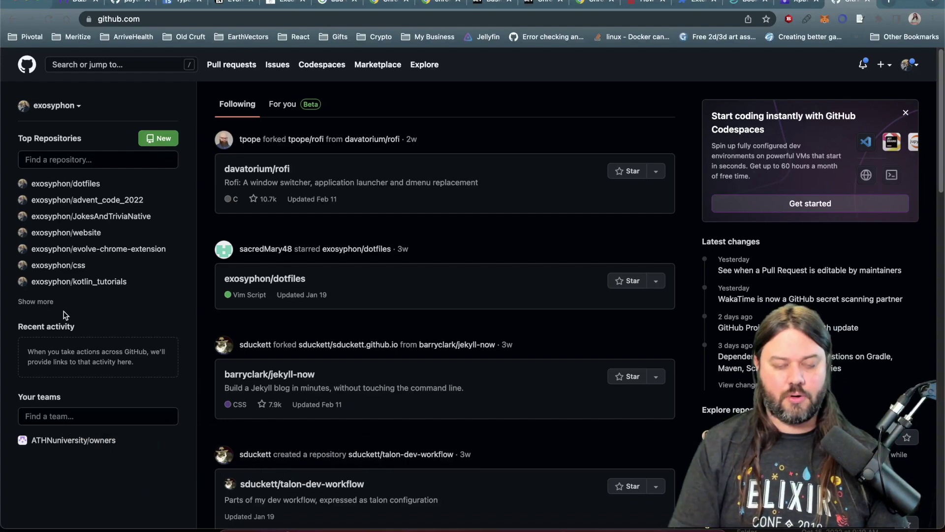
key(shift+h)
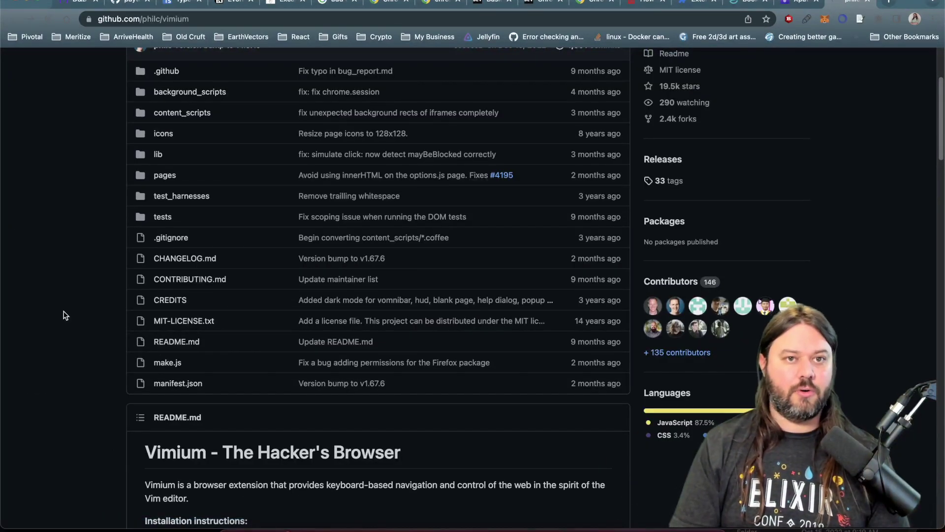
key(g)
key(u)
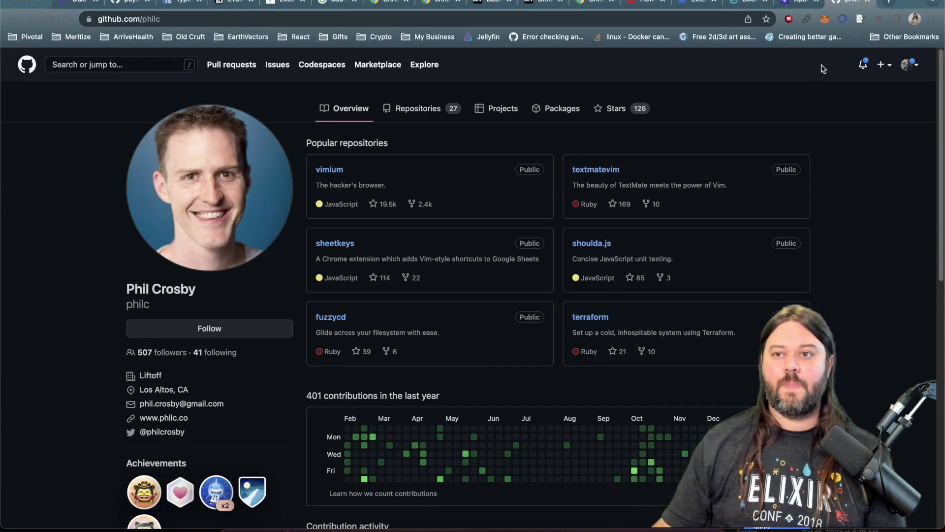
Open Vimium from the Extensions menu to show the https?://github.com/* exclusion rule for this page
click(879, 22)
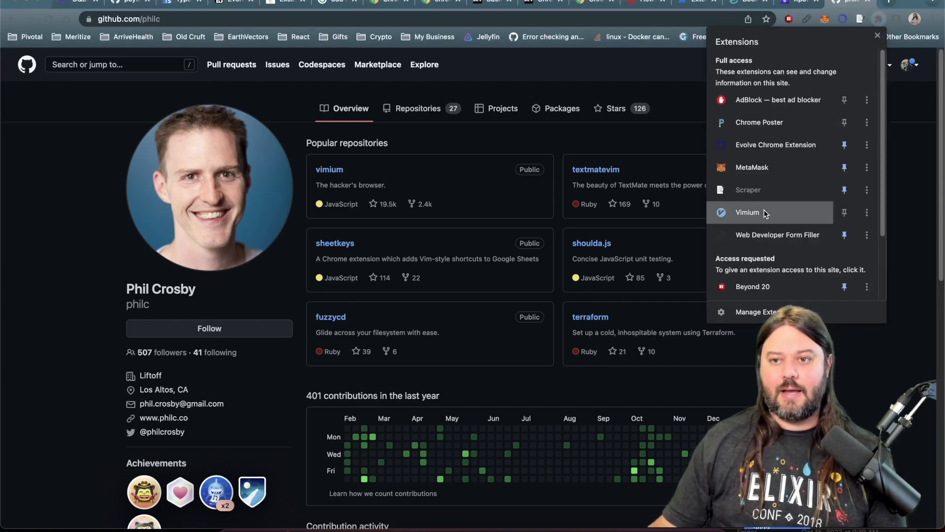
click(717, 211)
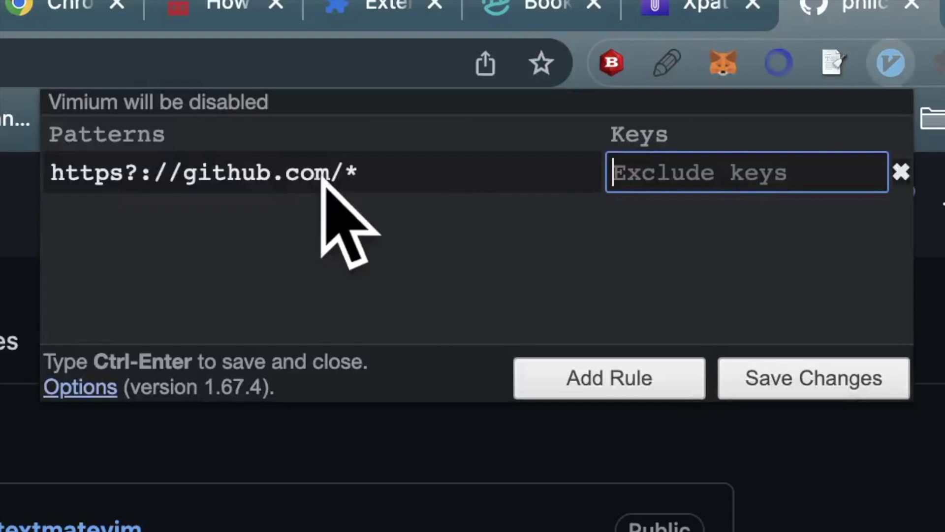